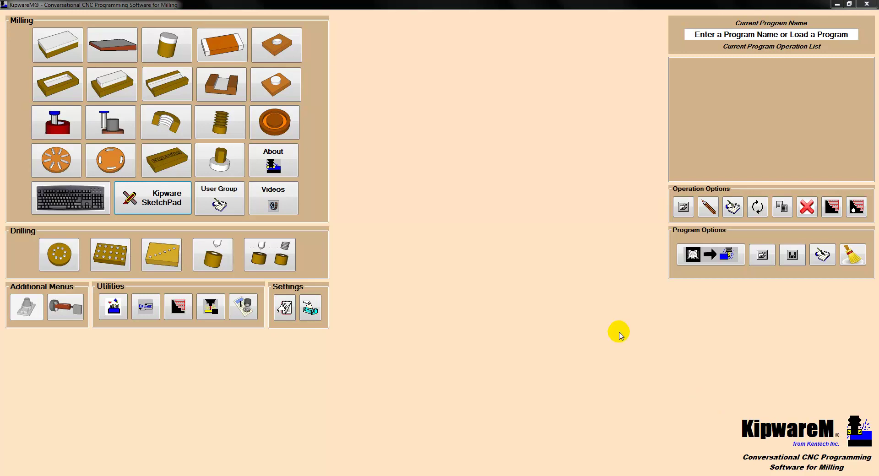
Open and close Rectangular Boss unchanged, then launch Kipware SketchPad from the main menu
left_click(96, 94)
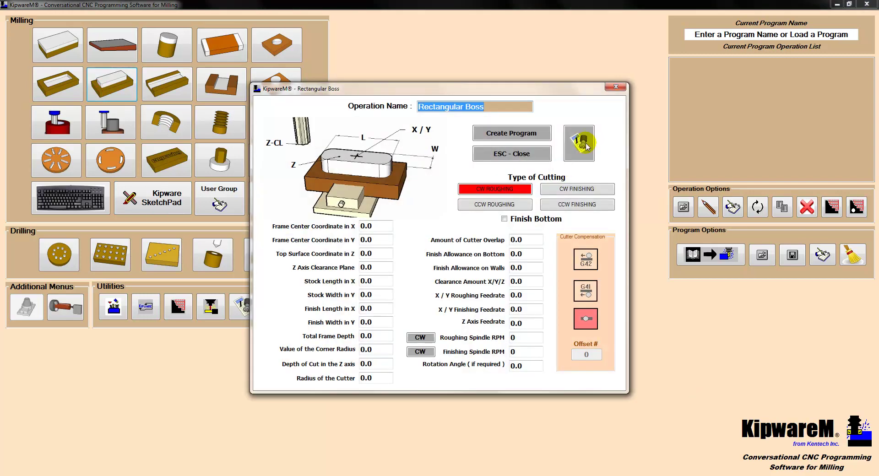
left_click(616, 89)
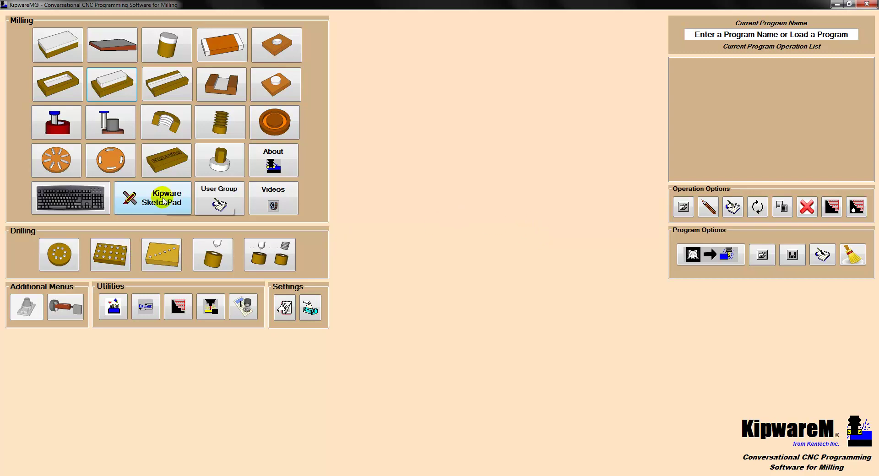
left_click(164, 200)
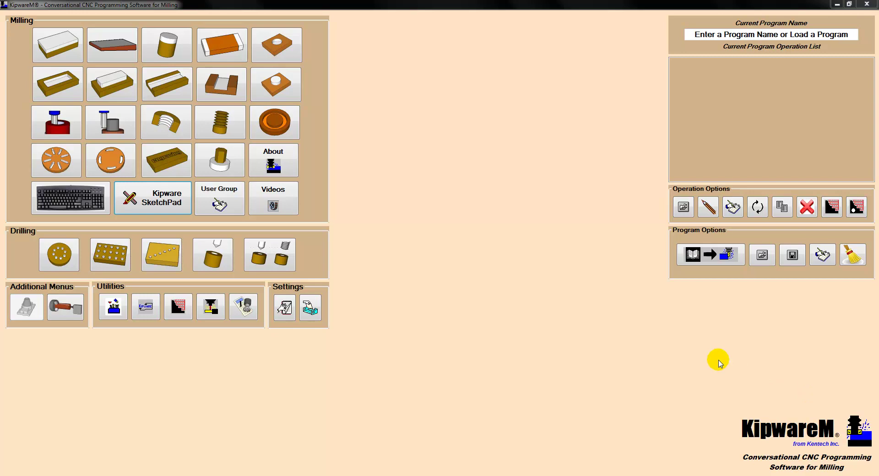
Load A-55869.dxf into SketchPad and pan the canvas to centre the arm contour
left_click(173, 206)
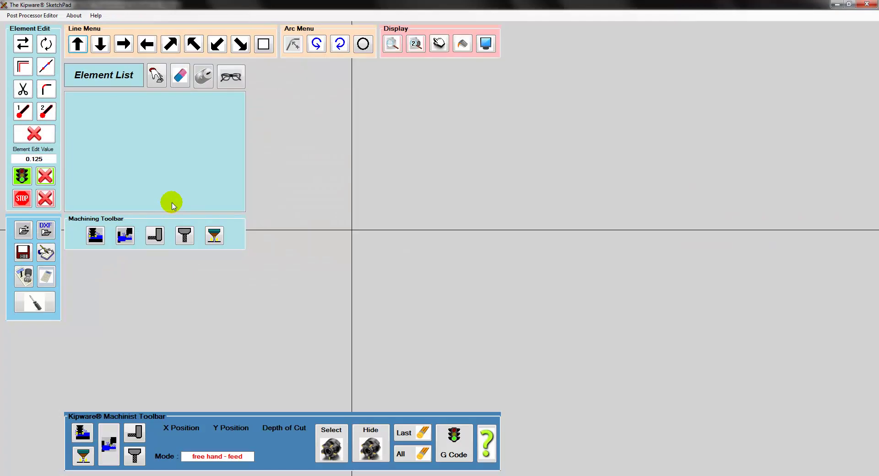
left_click(46, 231)
double_click(115, 200)
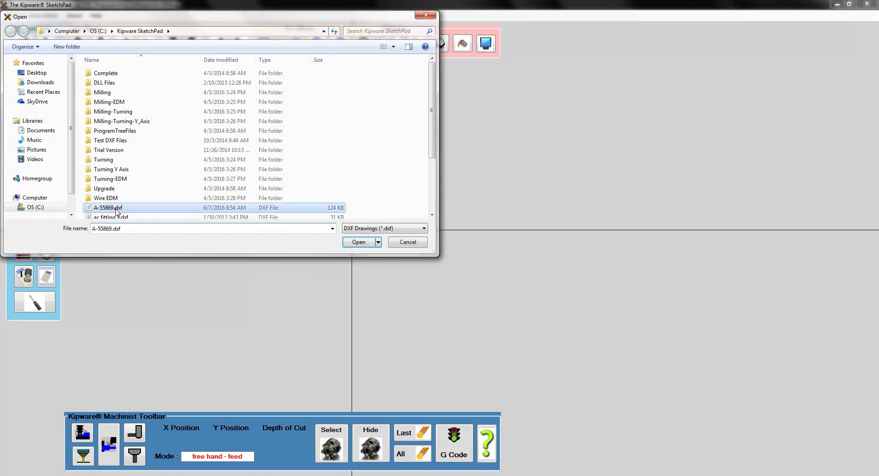
left_click(449, 274)
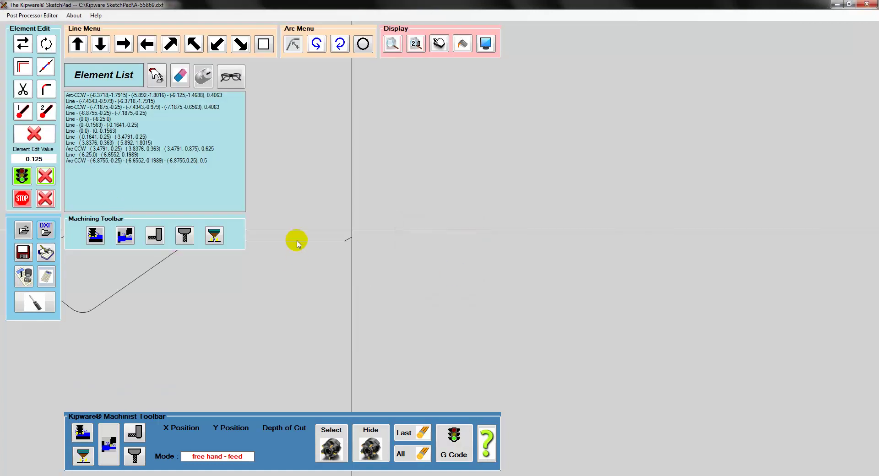
left_click(519, 250)
left_click_drag(519, 250, 536, 245)
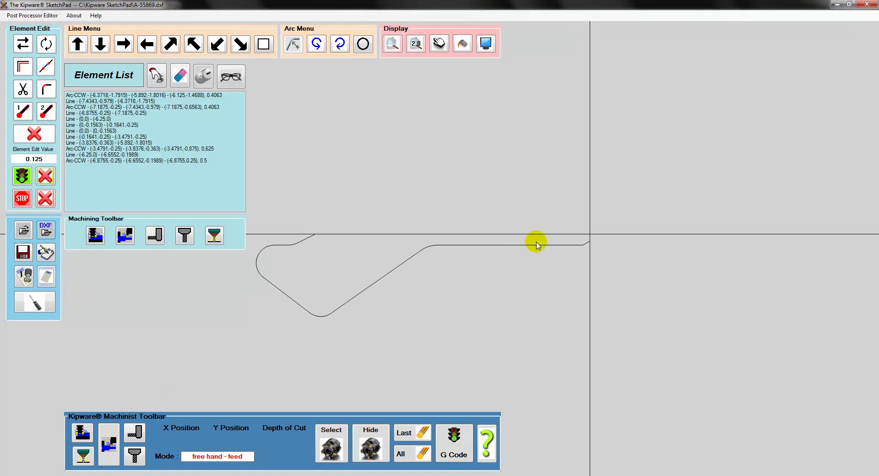
Set X / Y Axis Grid OFF in the SketchPad settings, applied temporarily
left_click(44, 306)
left_click(344, 152)
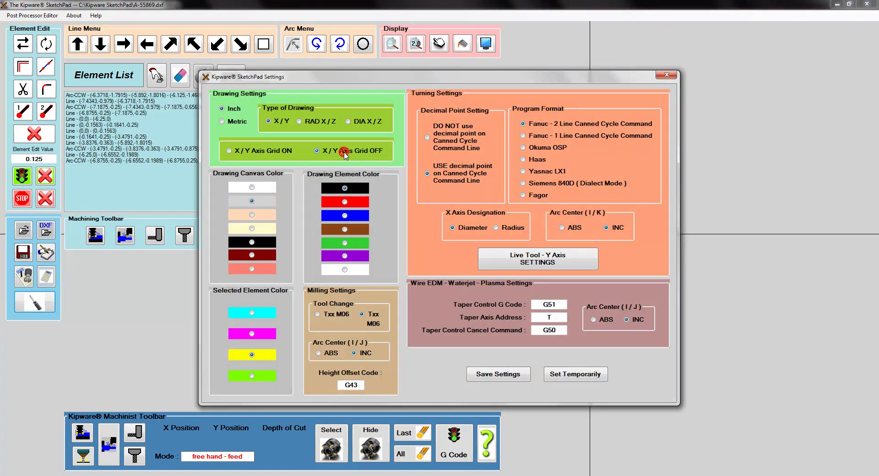
left_click(573, 374)
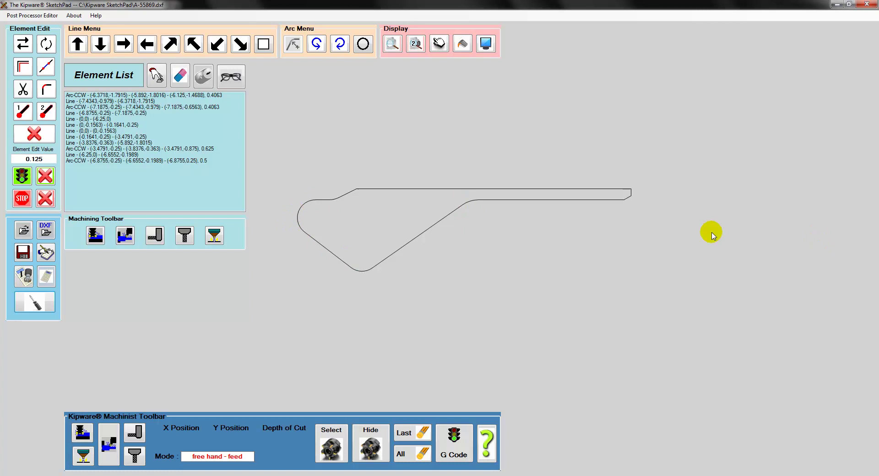
left_click(481, 202)
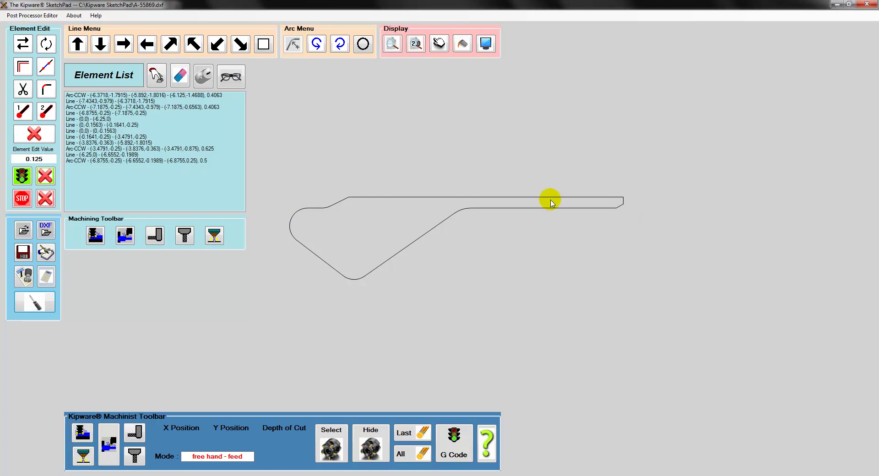
left_click(371, 206)
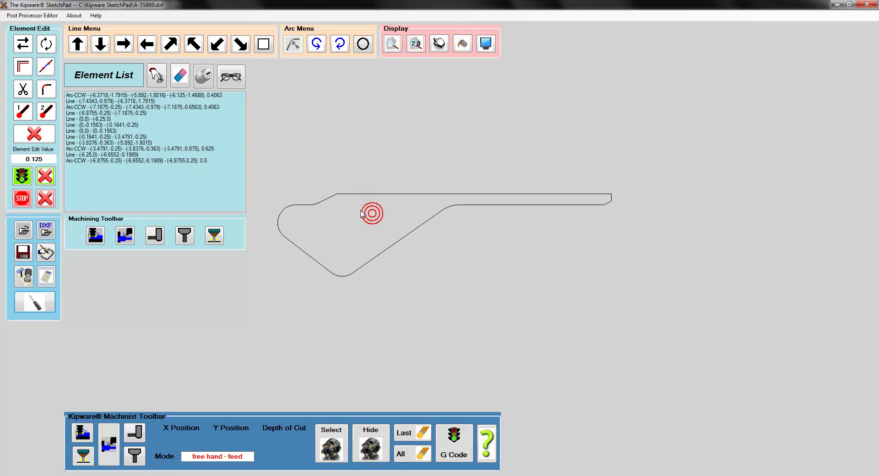
Pick Line (0,0)-(-6.25,0) as the starting element, fixing its right end
left_click(135, 144)
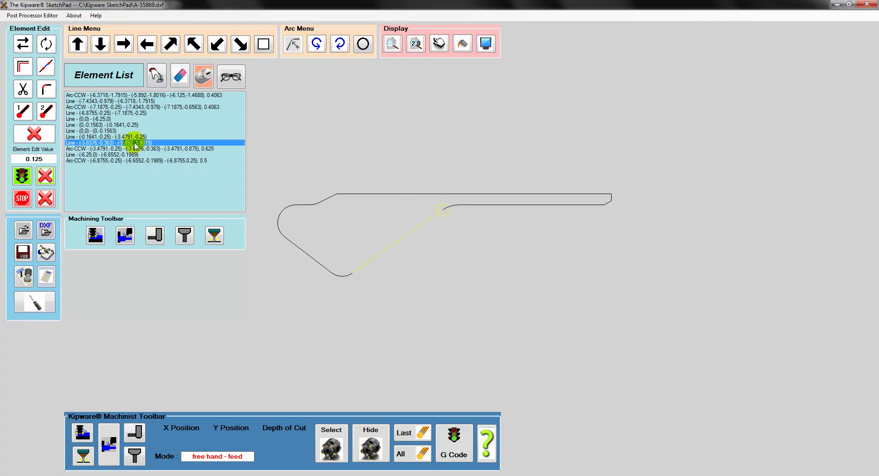
mouse_move(134, 143)
left_mouse_down()
mouse_move(122, 149)
mouse_move(121, 99)
mouse_move(123, 122)
left_mouse_up()
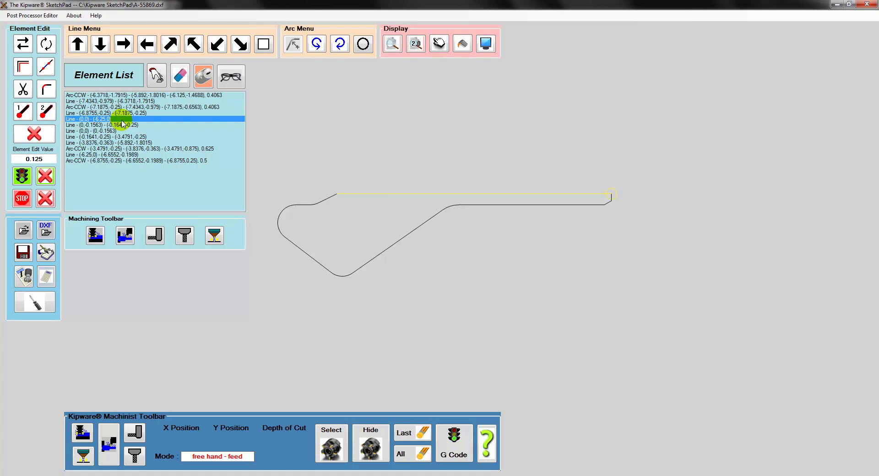
left_click_drag(122, 122, 123, 128)
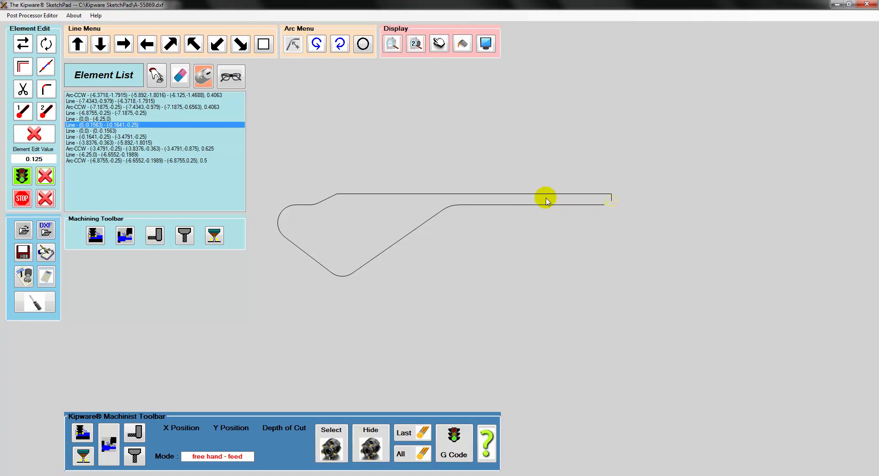
left_click(235, 156)
left_click(136, 120)
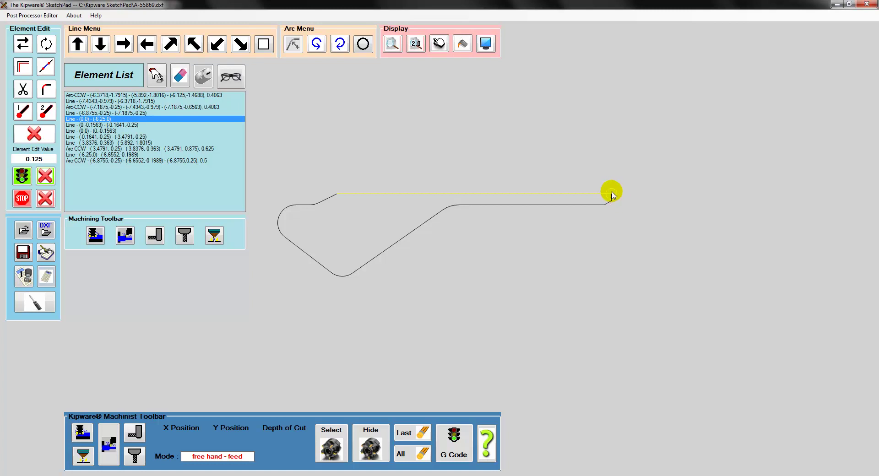
left_click(612, 196)
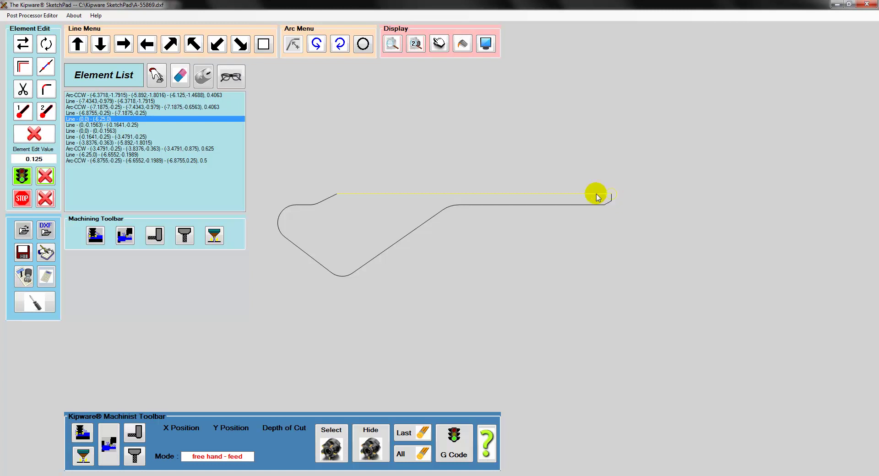
left_click(27, 46)
left_click(99, 118)
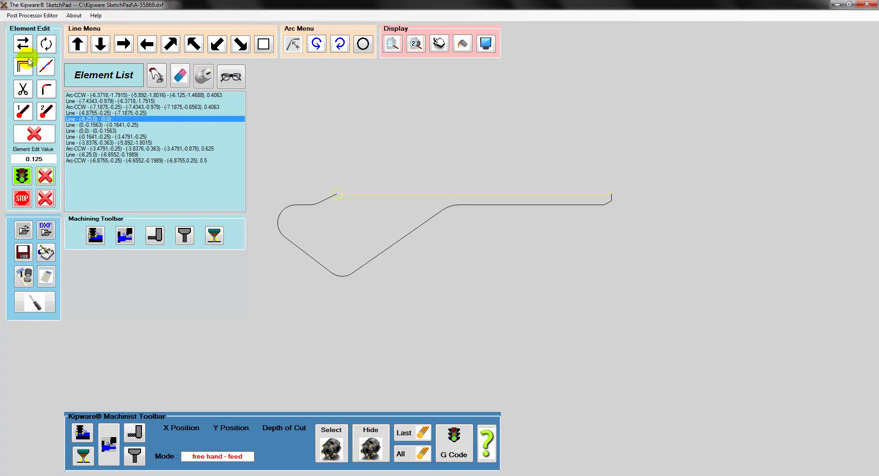
left_click(23, 44)
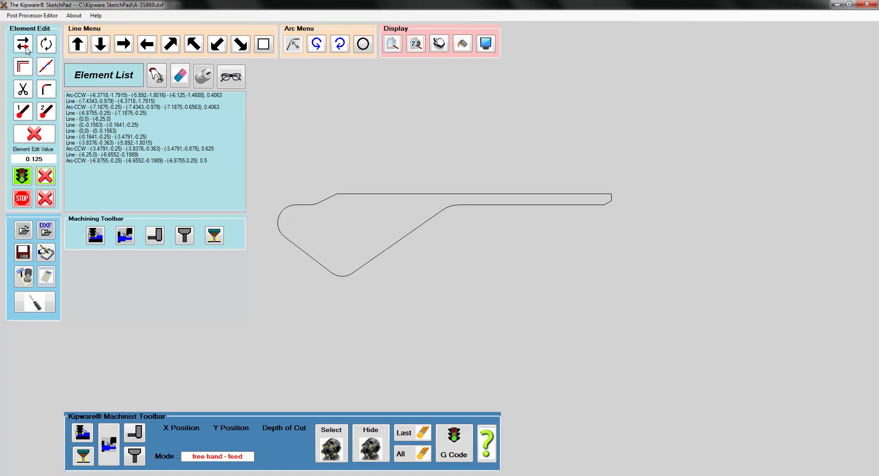
left_click(104, 121)
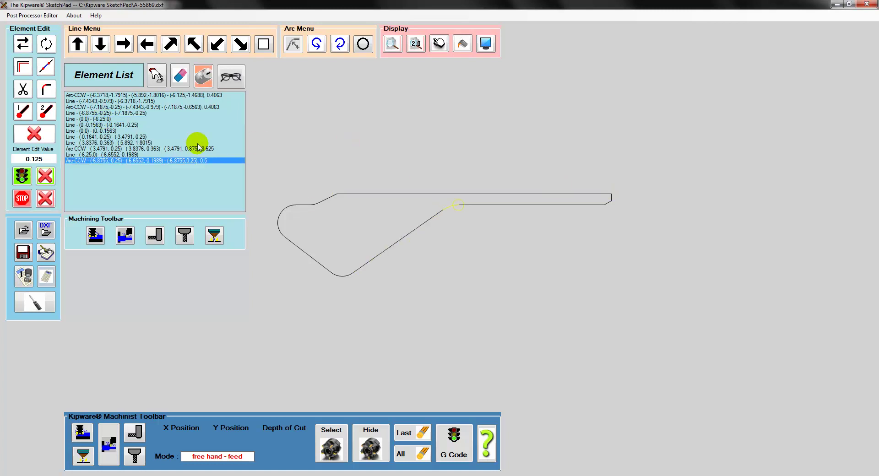
left_click(110, 125)
left_click(105, 119)
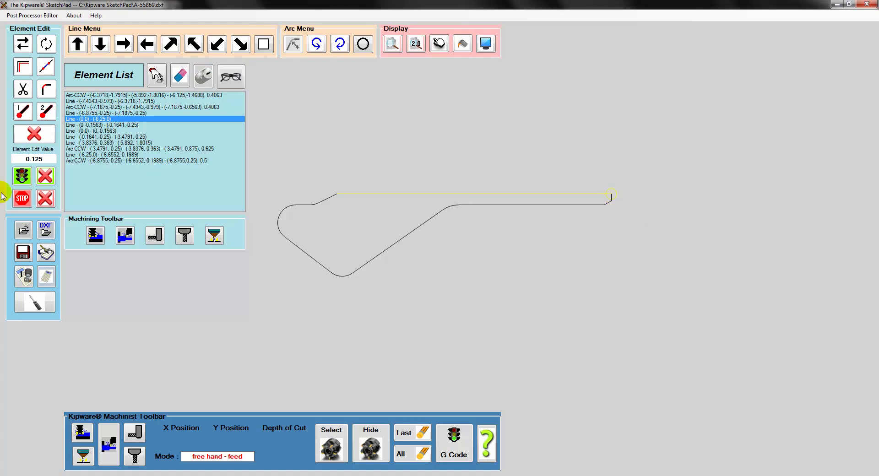
Accept the start line, chain up the Element List, and STOP at Line (0,0)-(0,-0.1563)
left_click(22, 180)
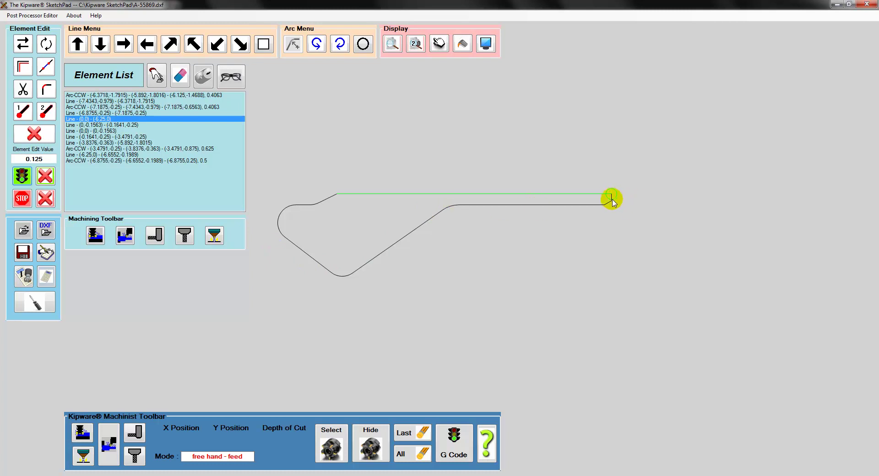
left_click(157, 120)
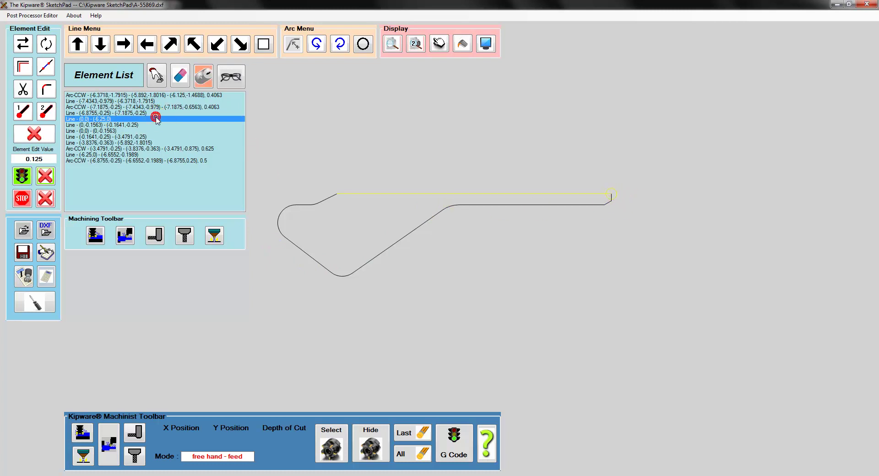
left_click(146, 137)
left_click(142, 143)
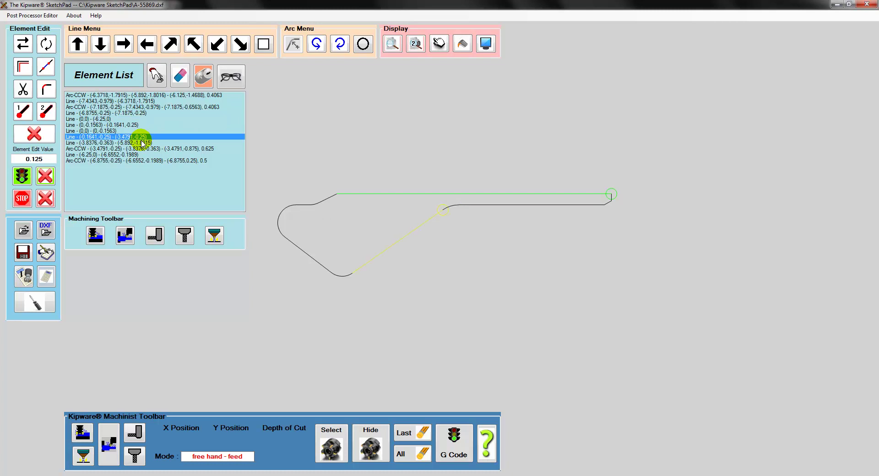
left_click(141, 149)
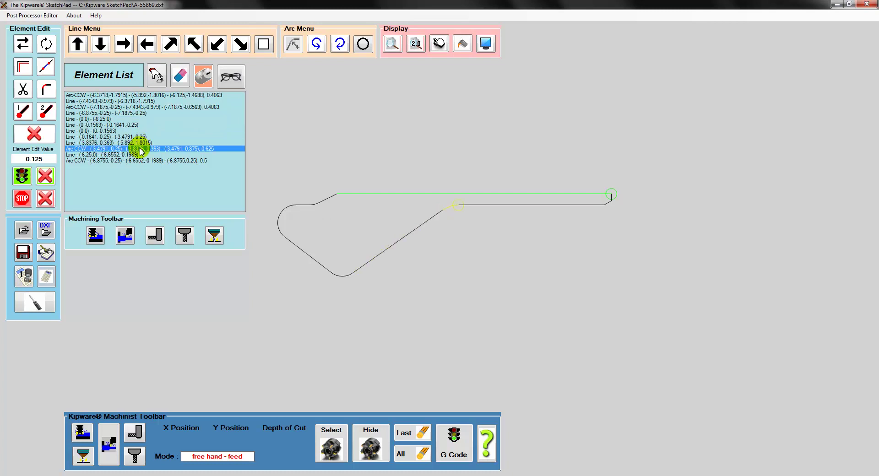
left_click(139, 143)
left_click(138, 137)
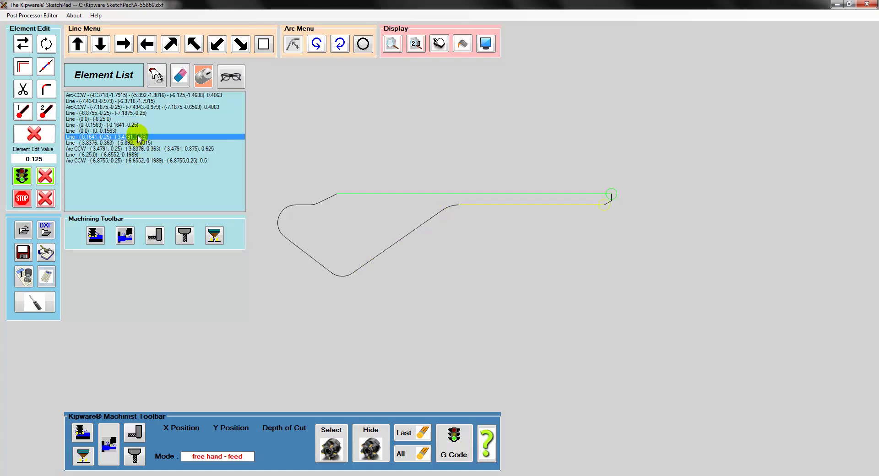
left_click(139, 131)
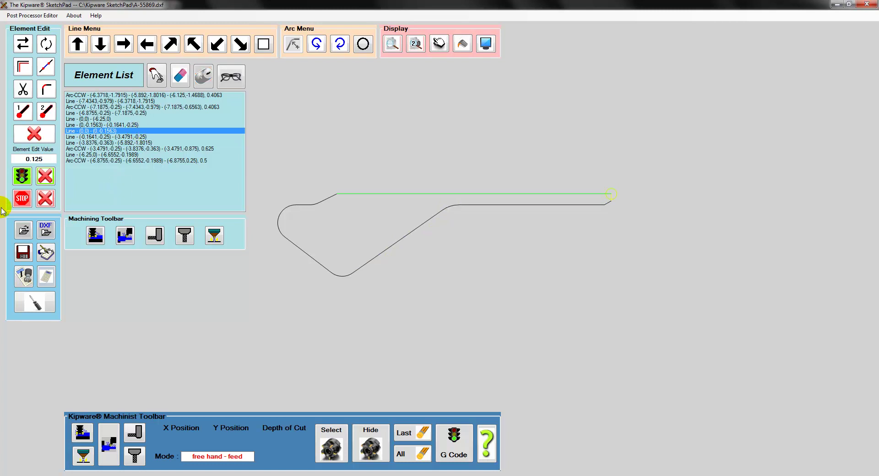
left_click(25, 198)
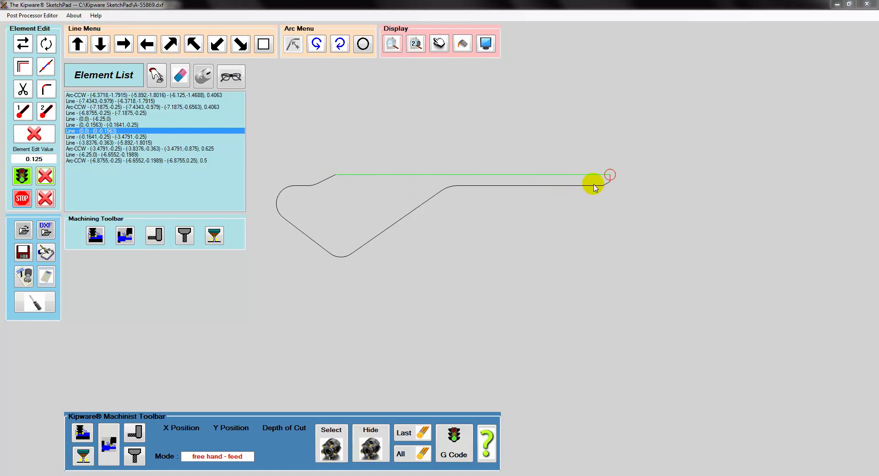
In Milling Options enter Z rapid 1.00, bottom -.500 and clearance .100
left_click(95, 235)
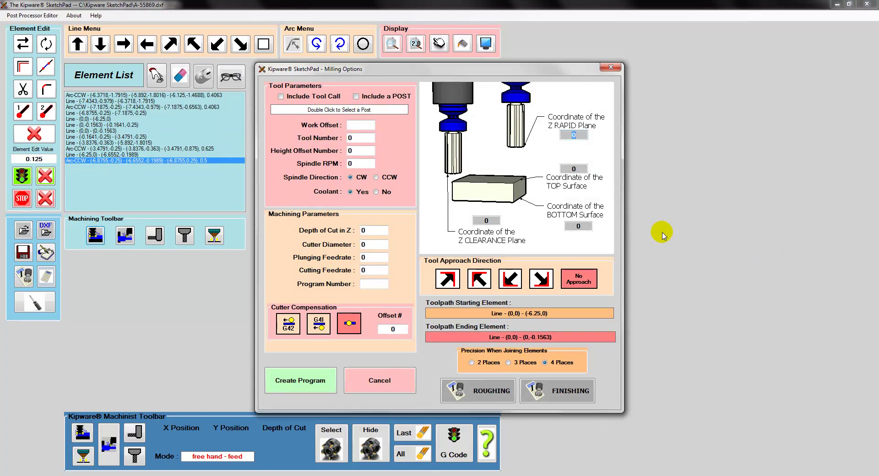
left_click_drag(593, 69, 594, 63)
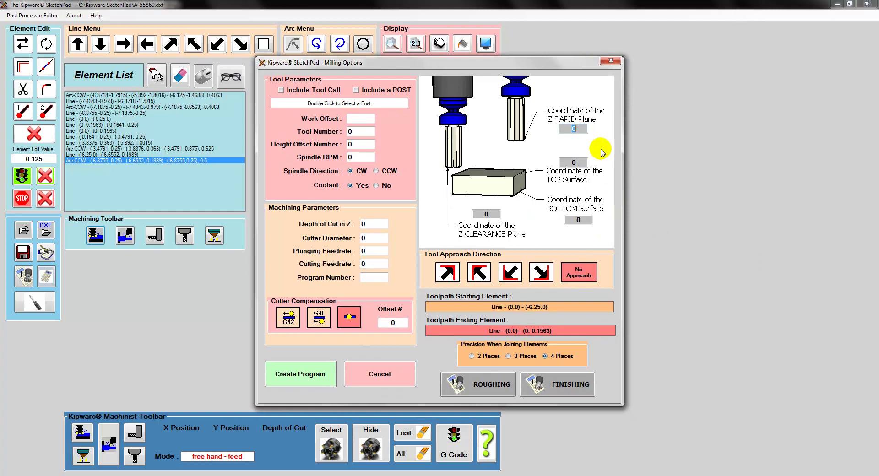
double_click(578, 128)
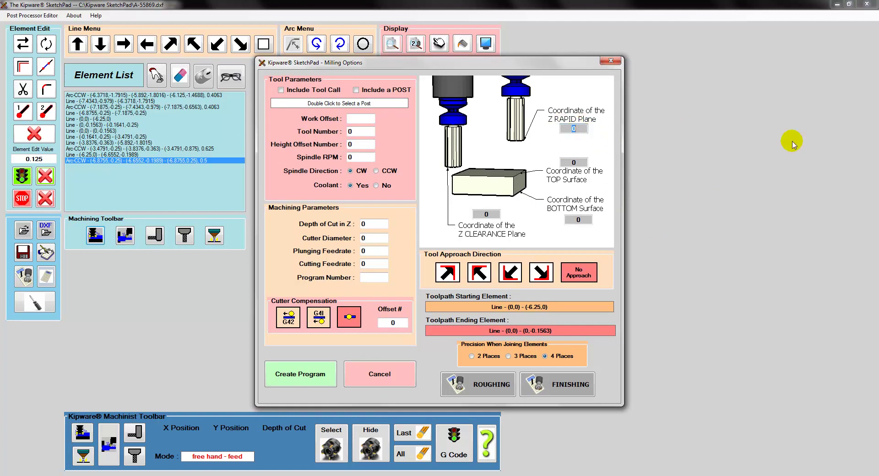
type("1.00")
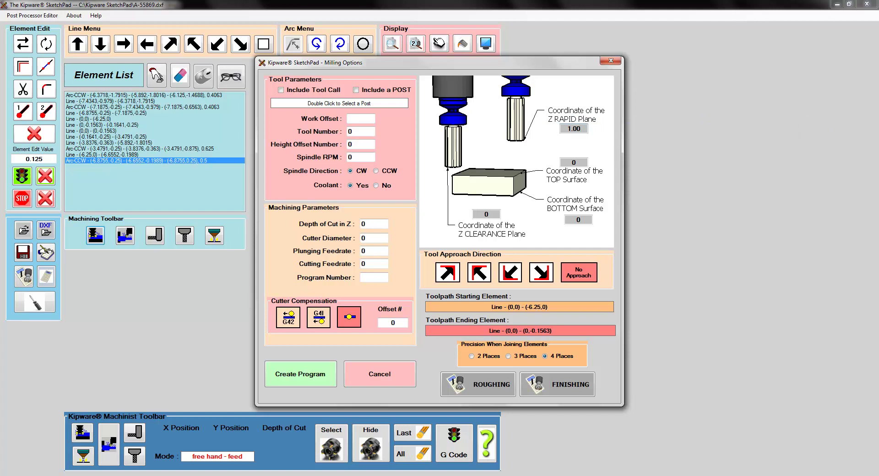
key("Tab")
key("Tab")
type("-.500")
key("Tab")
type(".100")
Include a tool call and the Fanuc.kmp post processor
left_click(281, 91)
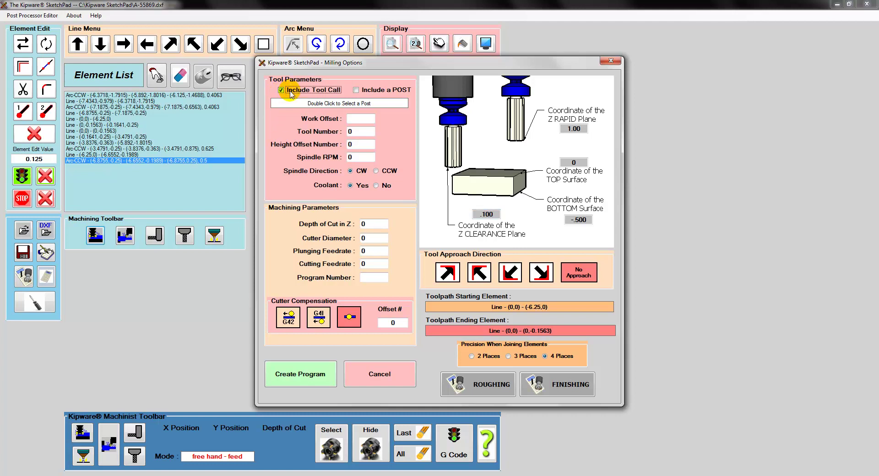
left_click(357, 90)
double_click(360, 104)
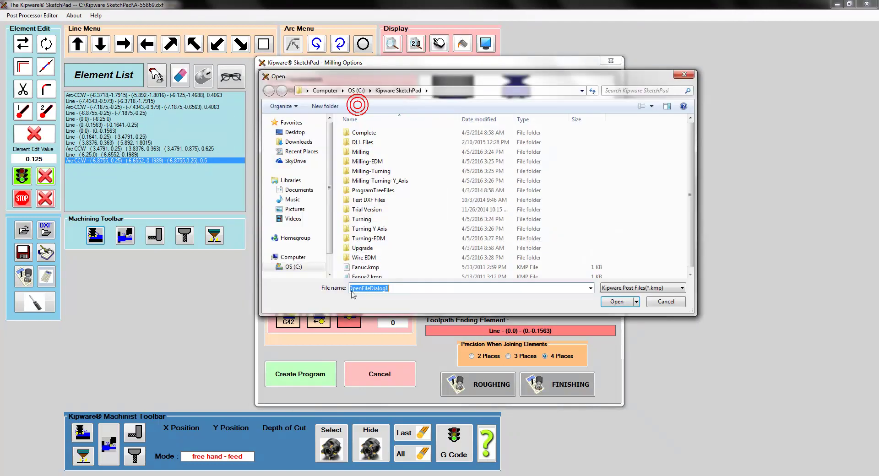
double_click(364, 268)
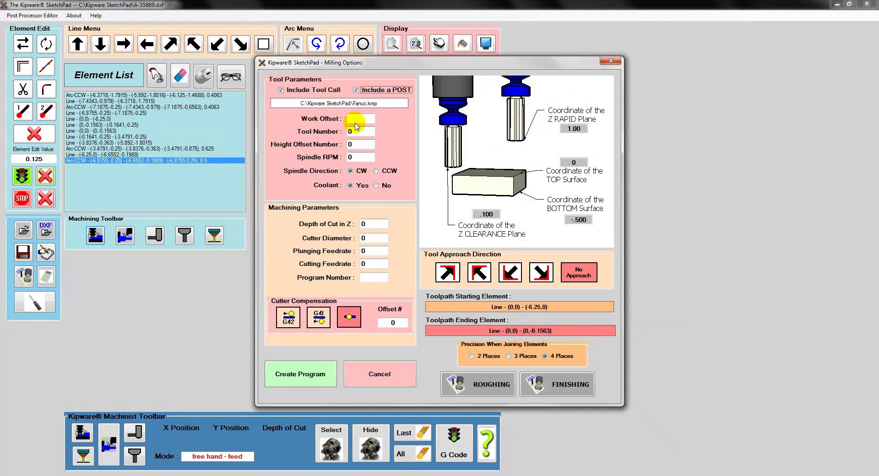
Set work offset G54, tool 1, height offset 1, 3500 RPM CW and depth .100
left_click(356, 119)
type("G54")
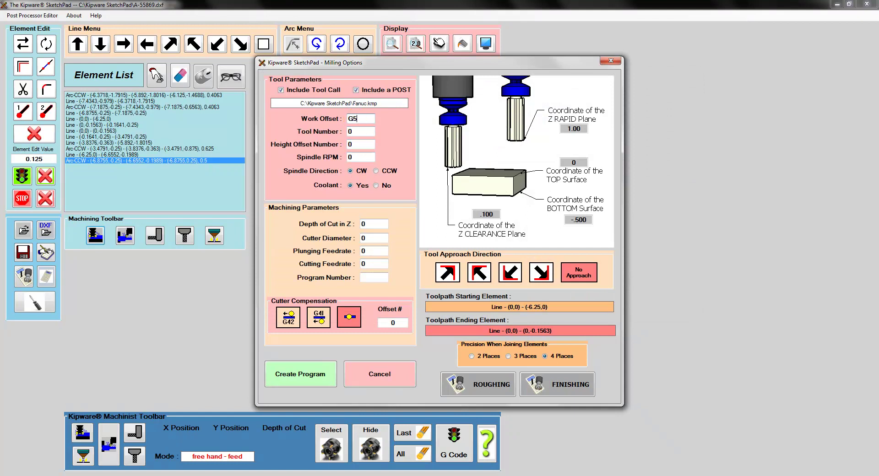
key("Tab")
type("1")
key("Tab")
type("1")
key("Tab")
type("3500")
key("Tab")
key("Tab")
key("Tab")
type(".100")
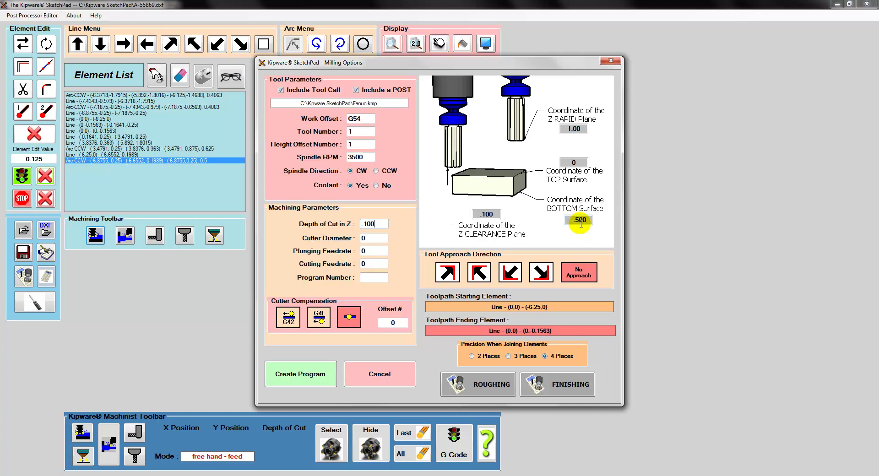
Enter cutter diameter .250, plunge feed 30.0, cutting feed 25.0 and program O1234
key("Tab")
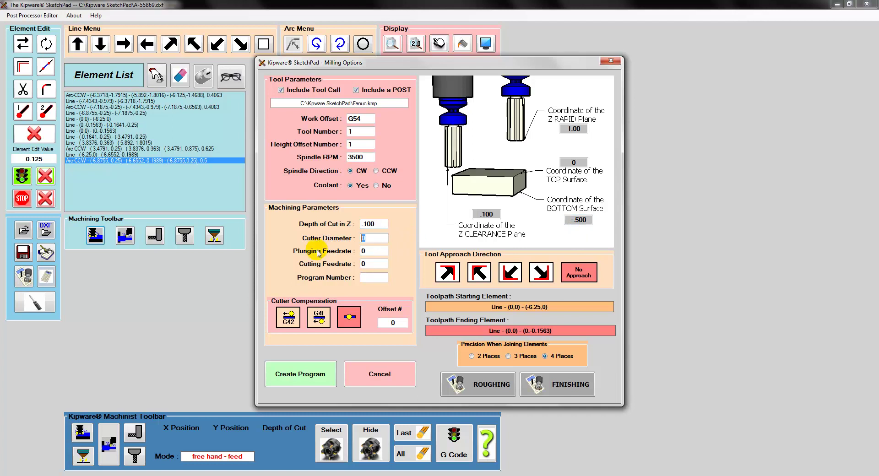
type(".250")
key("Tab")
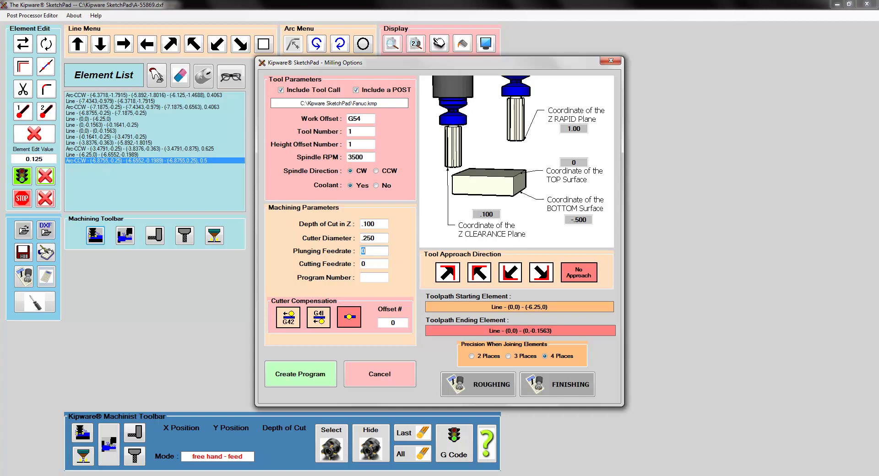
type("30.0")
key("Tab")
type("25.0")
key("Tab")
type("O1234")
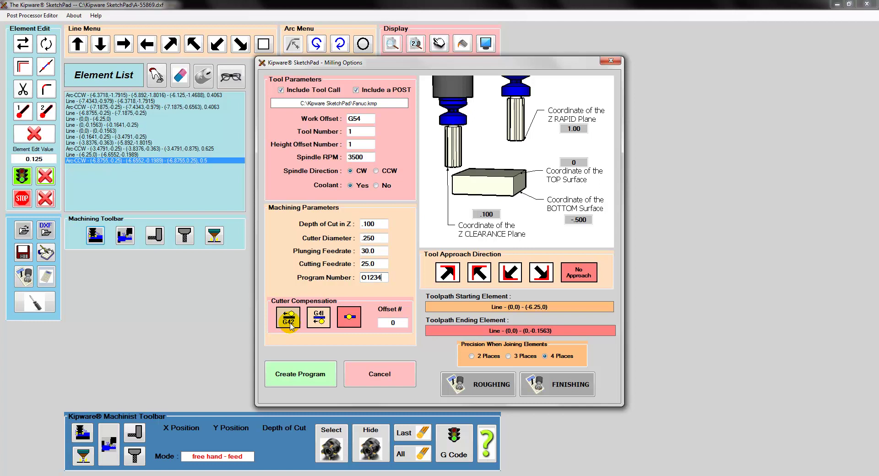
Use G42 cutter compensation with offset number 11
left_click(289, 320)
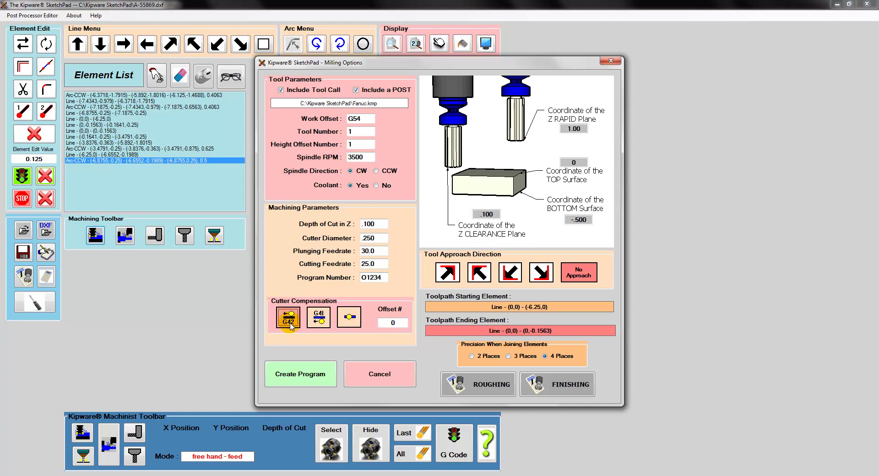
double_click(394, 323)
type("11")
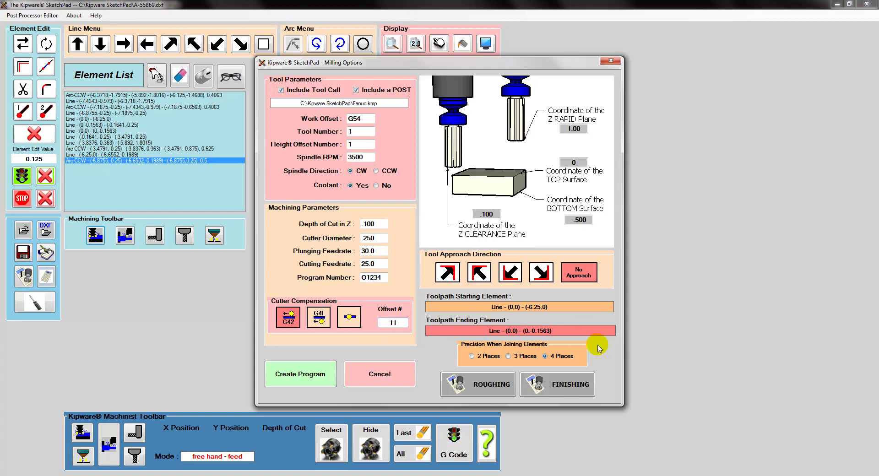
Choose 2 Places rounding and the down-left 225-degree tool approach
left_click(477, 357)
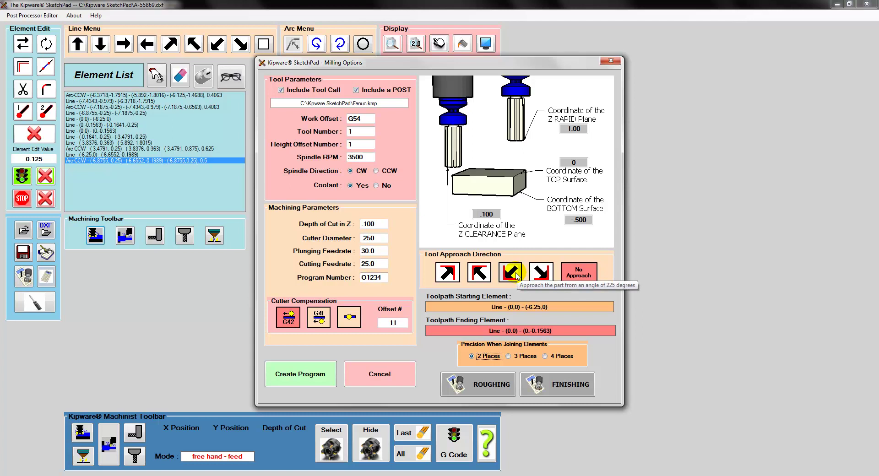
mouse_move(561, 63)
left_mouse_down()
mouse_move(366, 63)
mouse_move(380, 64)
left_mouse_up()
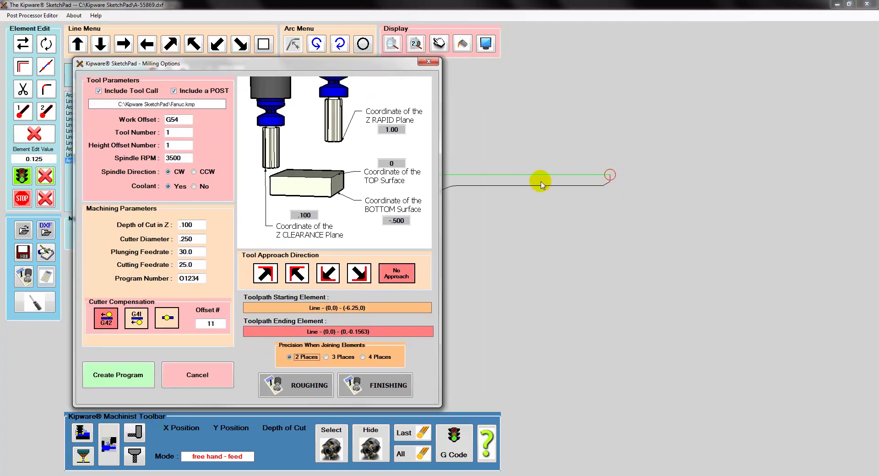
left_click(332, 278)
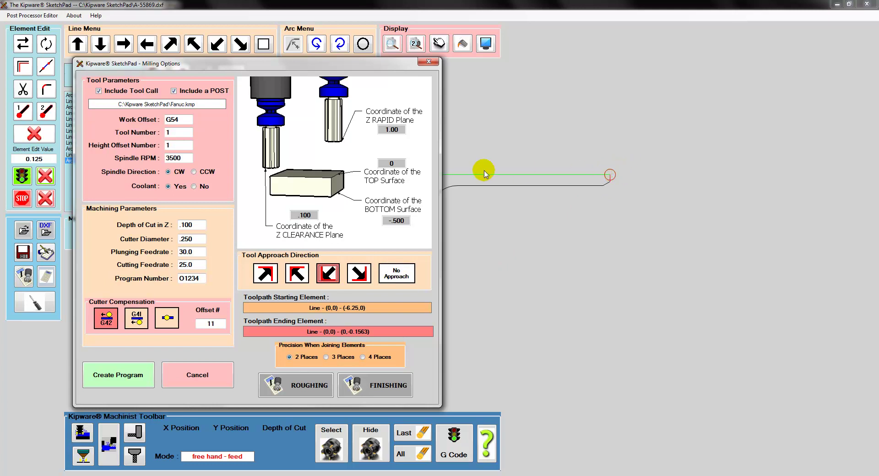
left_click_drag(300, 68, 514, 55)
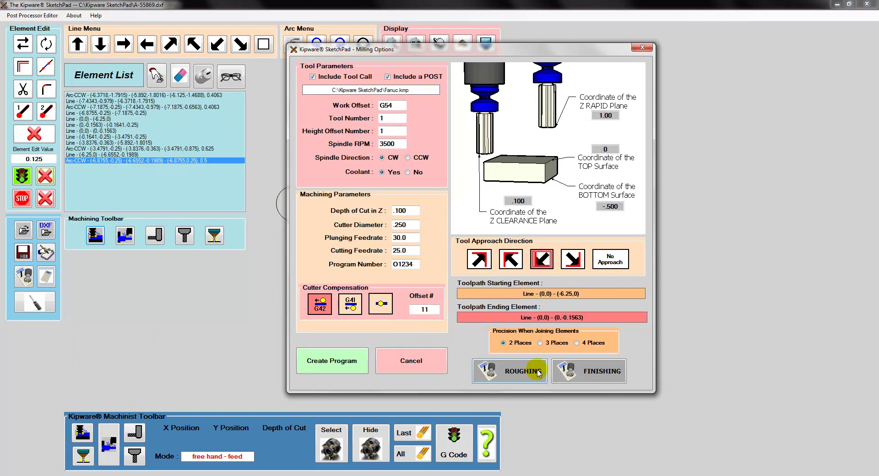
Create program O1234 and scroll through its G-code in the Program Editor
left_click(342, 364)
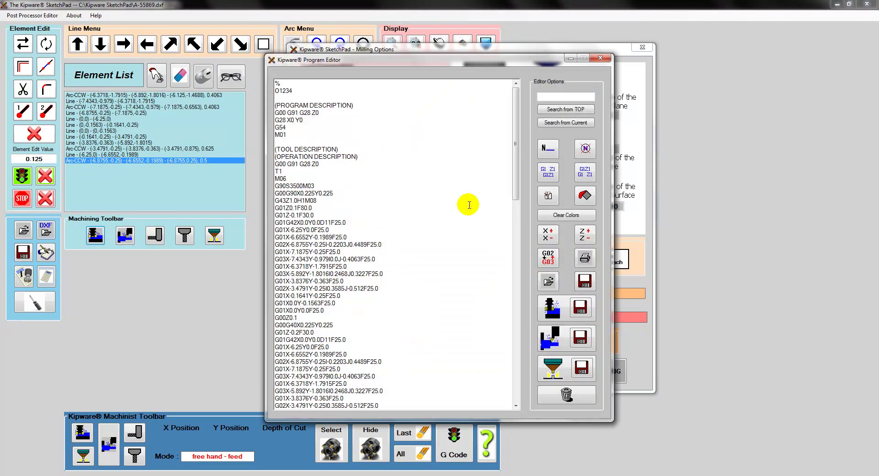
scroll(516, 139, "down", 4)
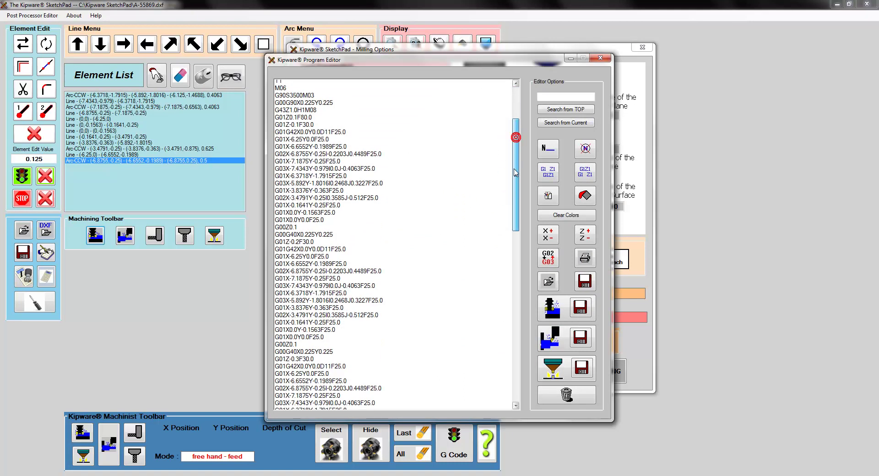
left_click_drag(516, 173, 544, 59)
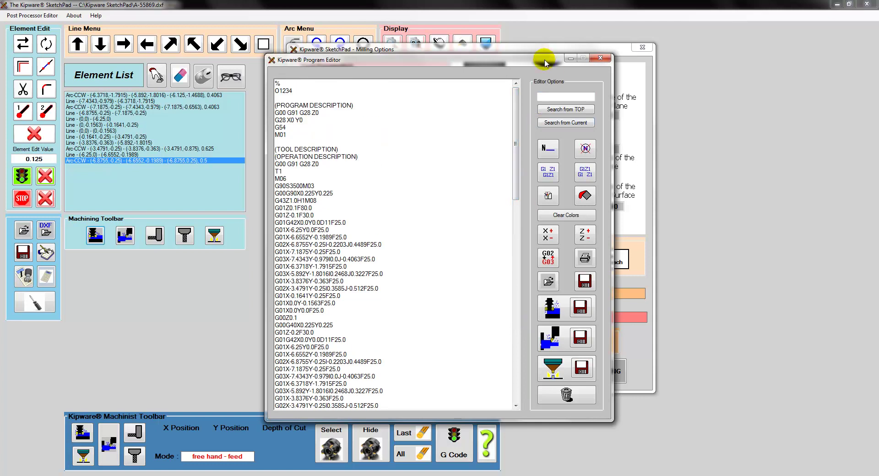